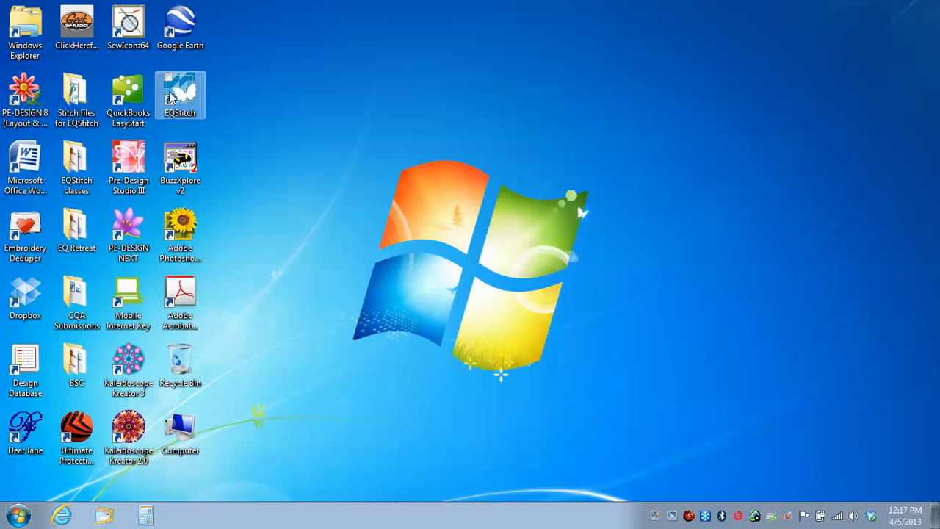
Launch EQStitch, dismiss the startup tip, and create a new project named "video lesson 1".
left_click(175, 91)
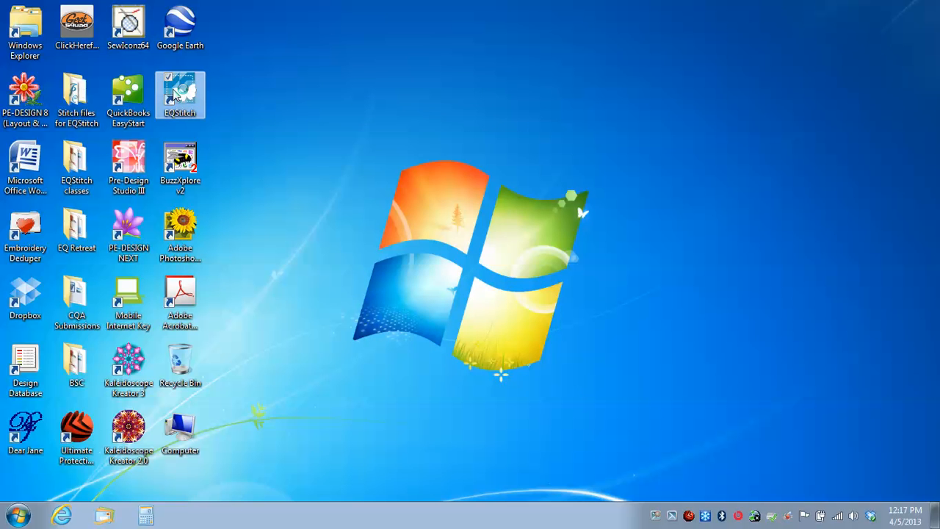
double_click(175, 92)
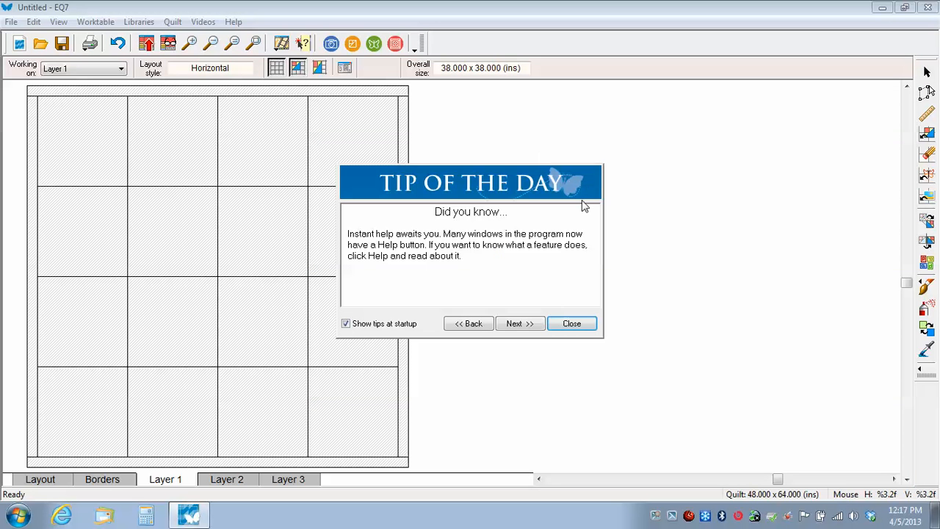
left_click(572, 324)
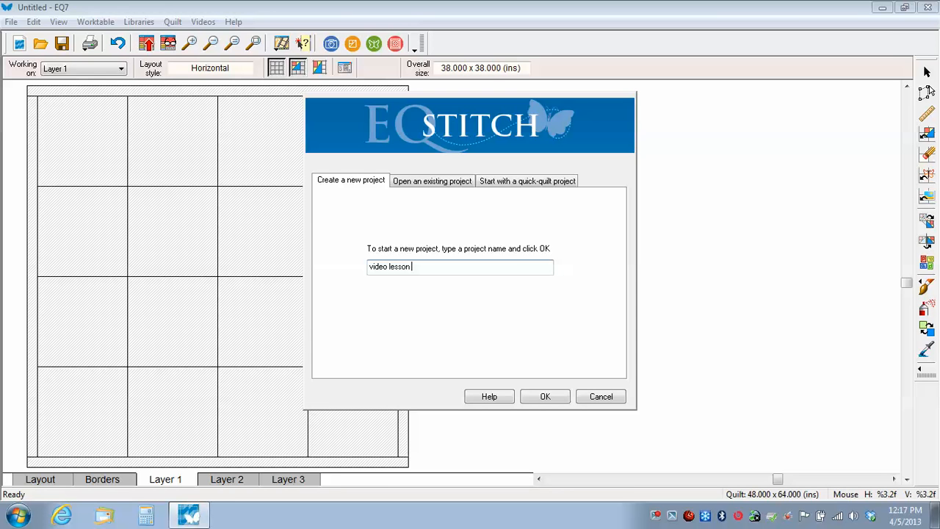
left_click(537, 402)
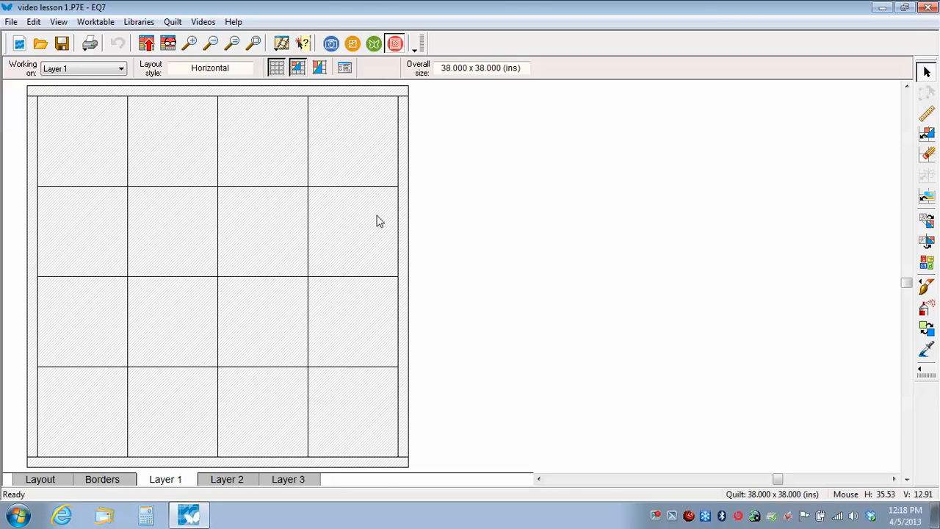
On the embroidery artwork worktable, draw a circle about 45 by 43 mm on the upper vertical centerline and turn off its automatic color fill.
left_click(373, 45)
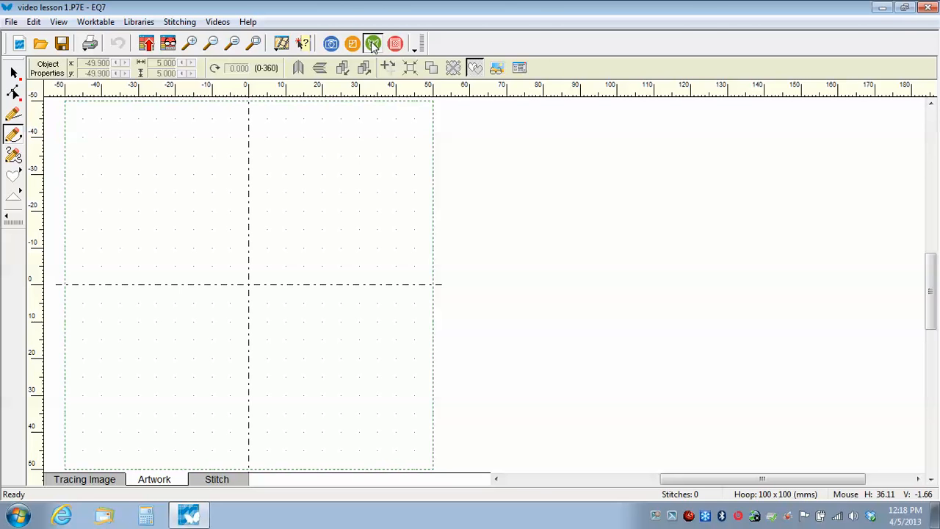
left_click(16, 181)
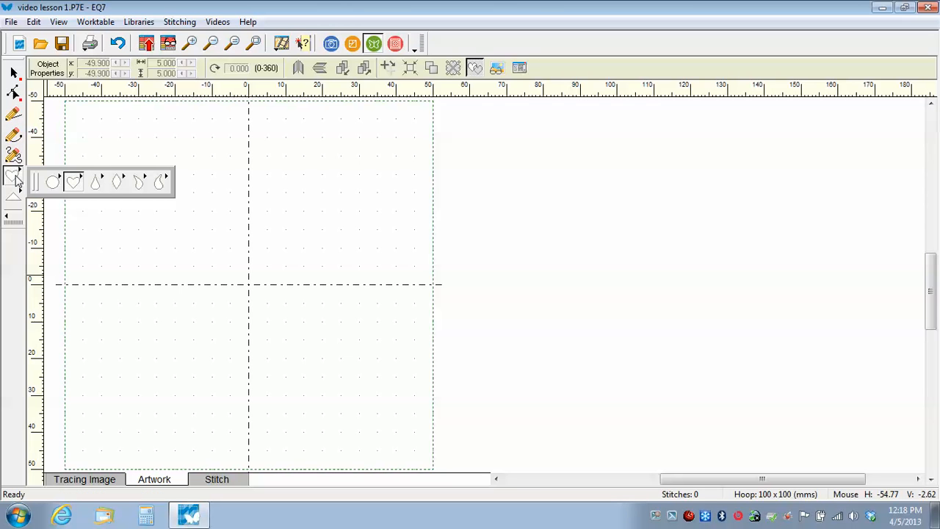
left_click(54, 185)
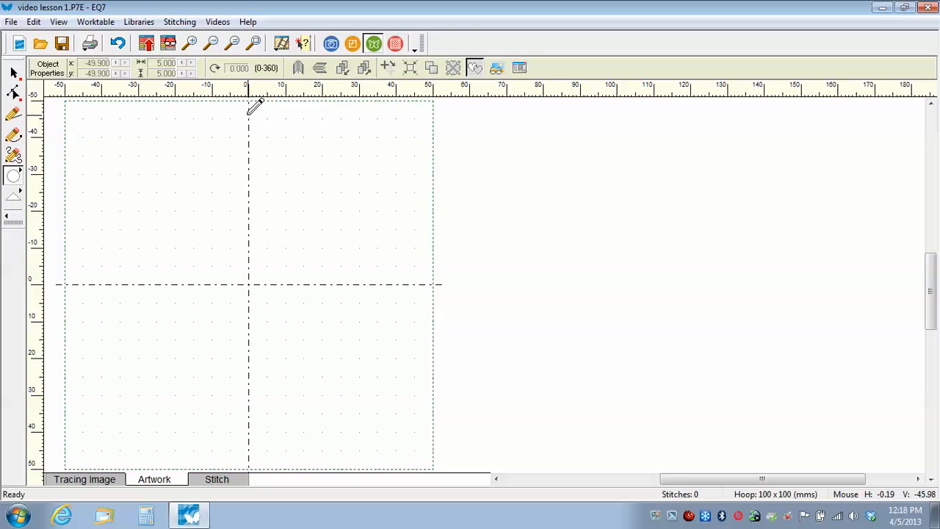
left_click_drag(248, 115, 249, 273)
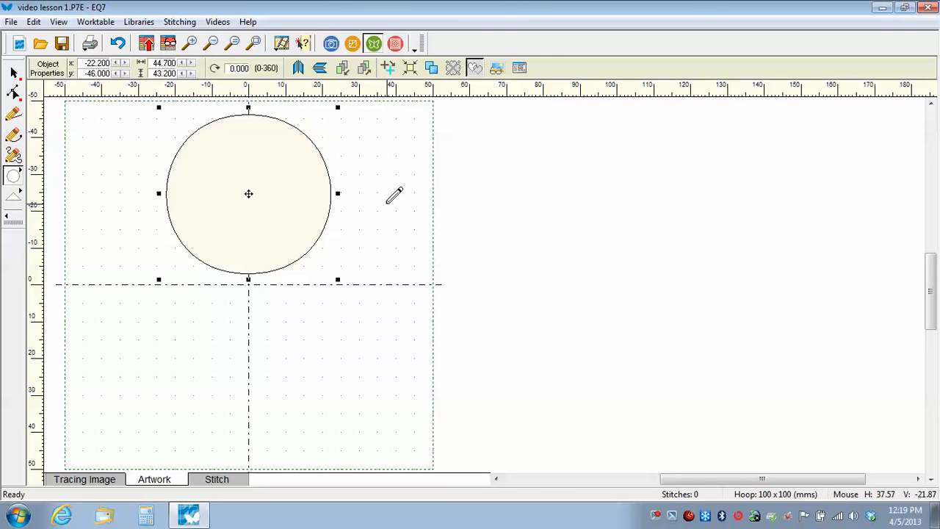
left_click(474, 67)
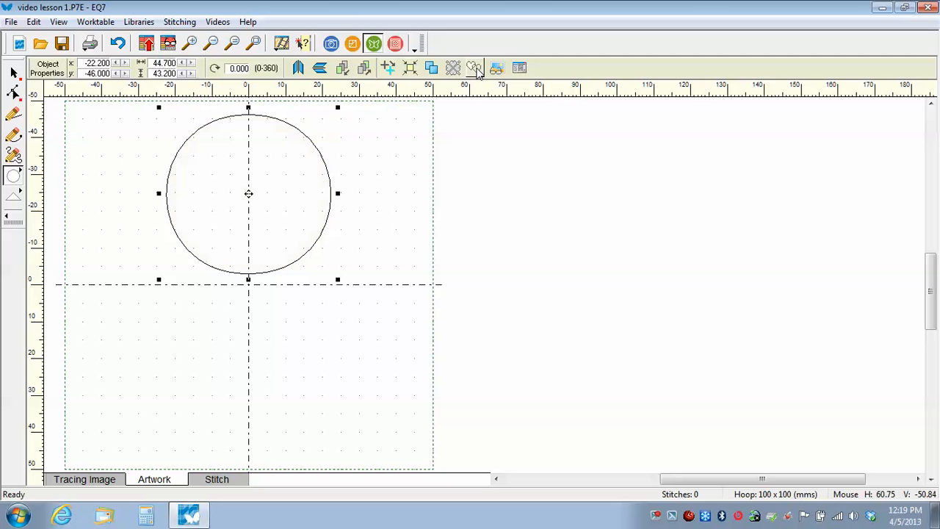
Make a wreath from the circle with WreathMaker, using 7 clusters and 21% cluster spacing.
left_click(13, 71)
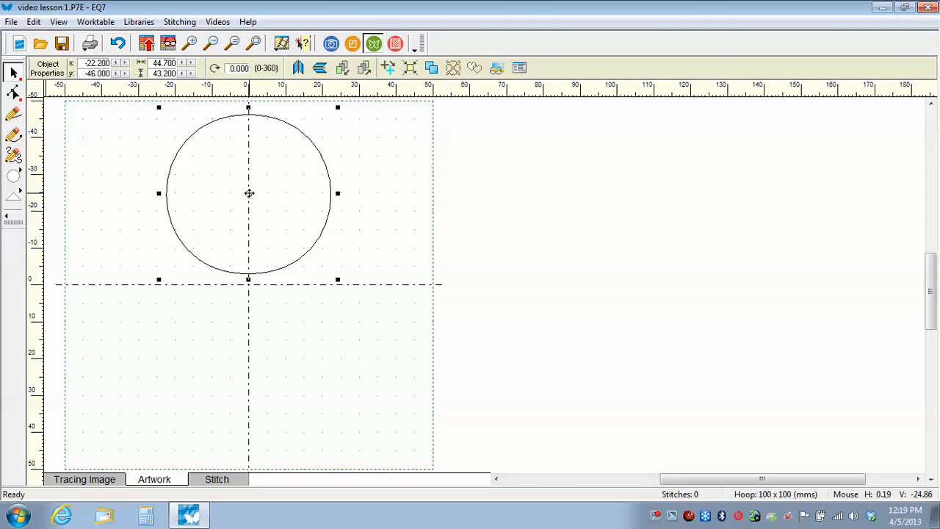
left_click(453, 69)
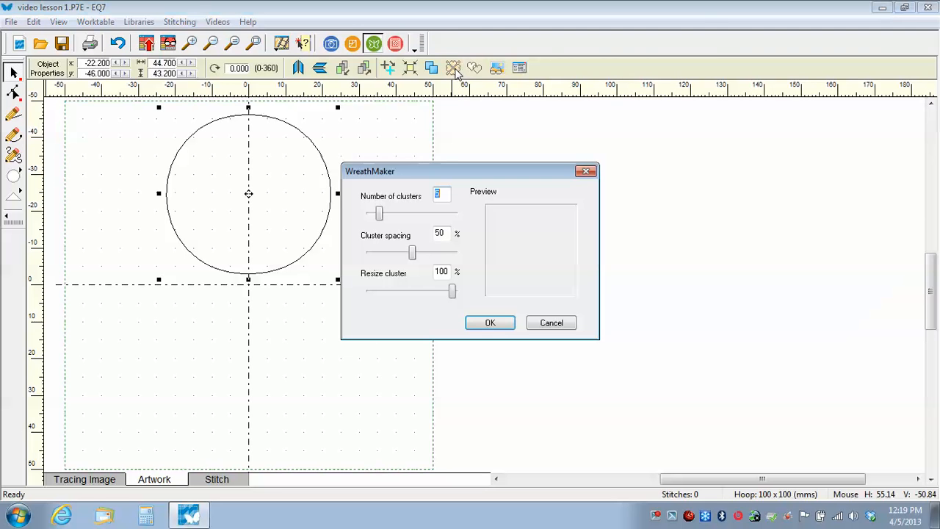
double_click(439, 193)
type("7")
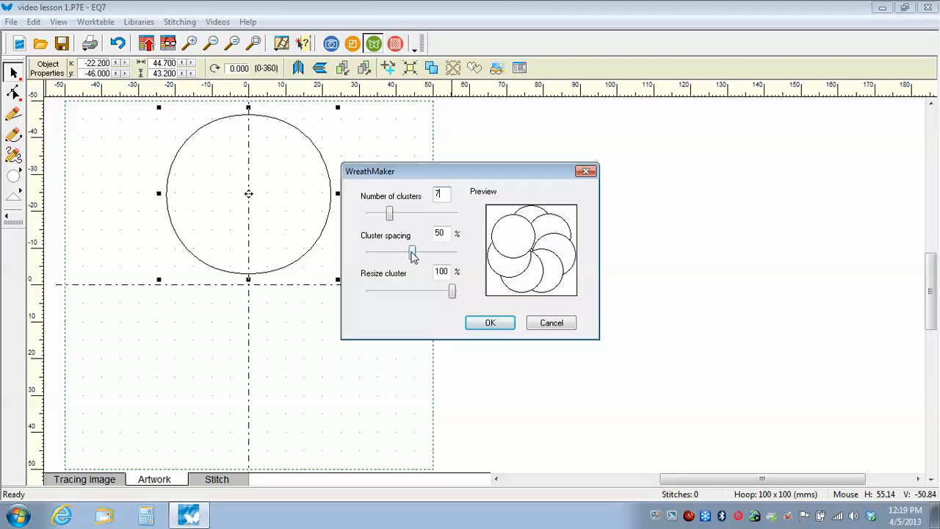
left_click_drag(413, 253, 387, 254)
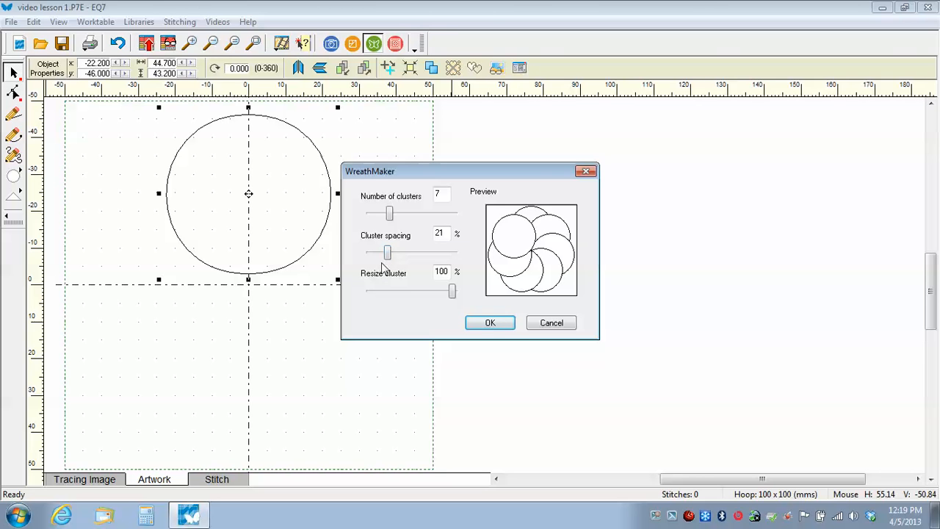
left_click(489, 323)
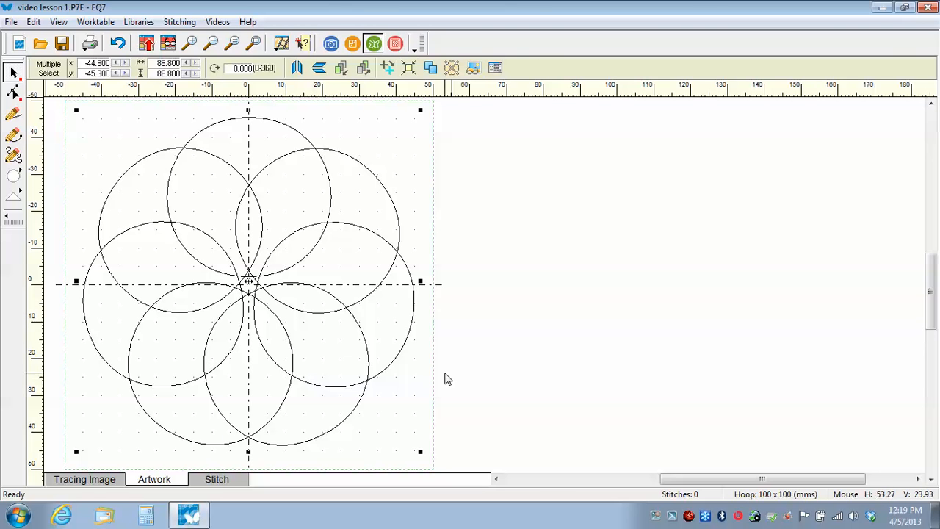
Center the wreath of circles in the hoop and add the design to the Sketchbook.
left_click(408, 68)
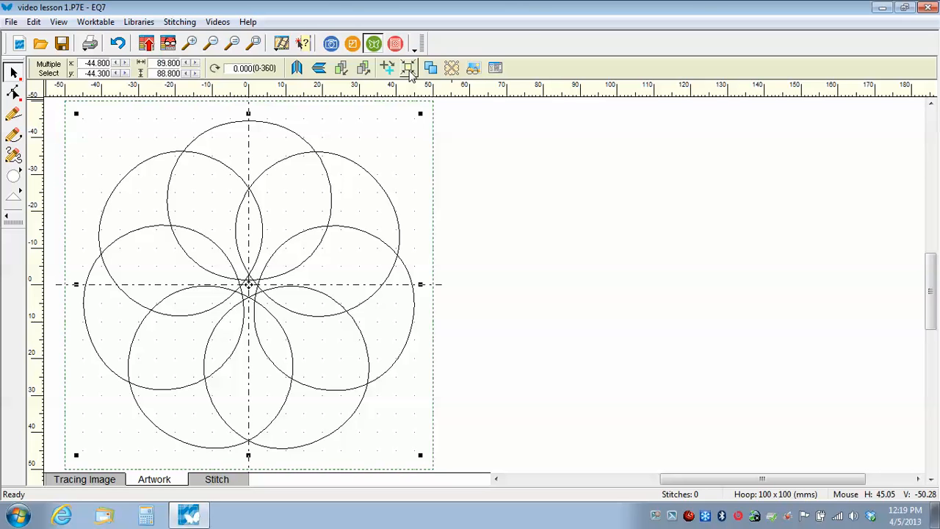
left_click(148, 44)
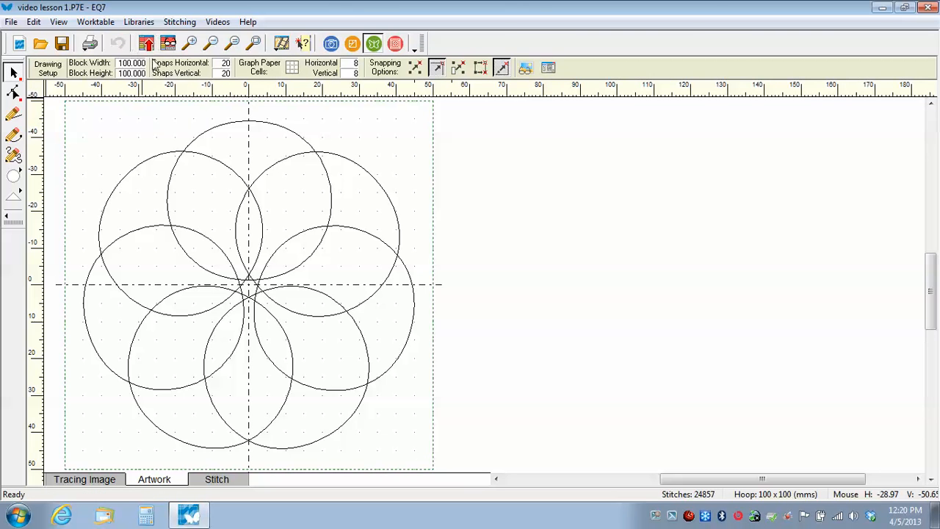
In the stitch view, apply the "No fill stitch" pattern to all seven circles of the wreath.
left_click(226, 478)
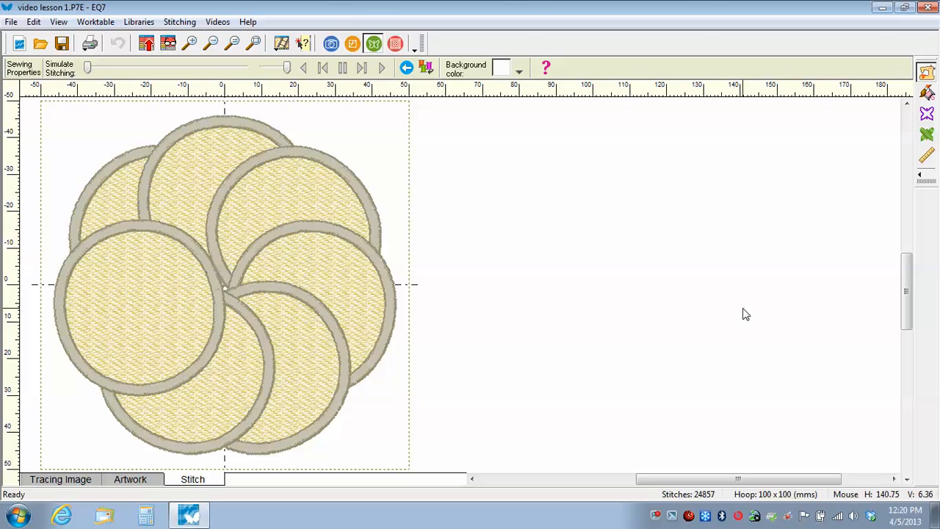
left_click(926, 134)
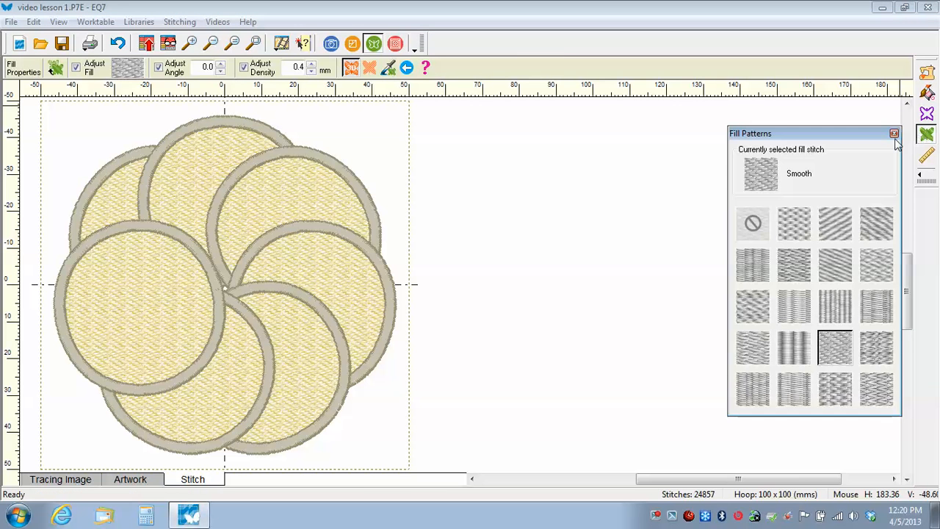
left_click(752, 225)
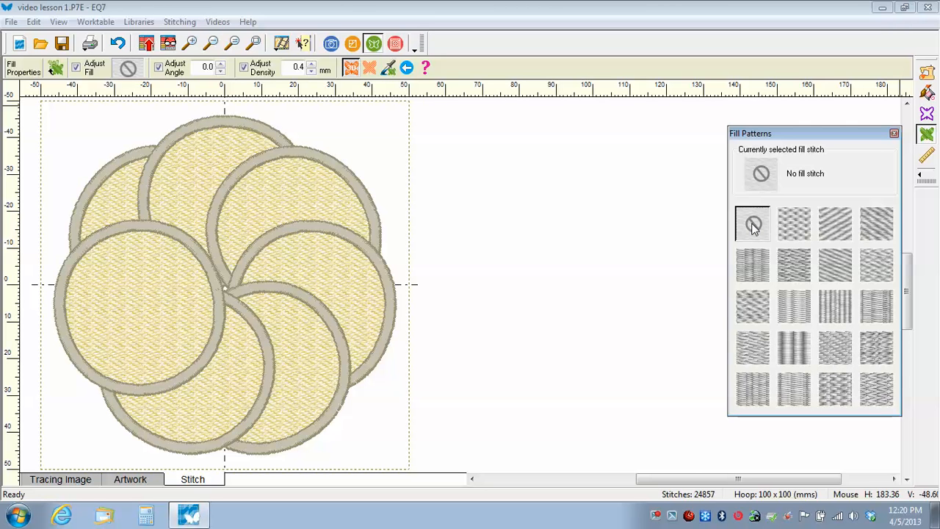
left_click(211, 161)
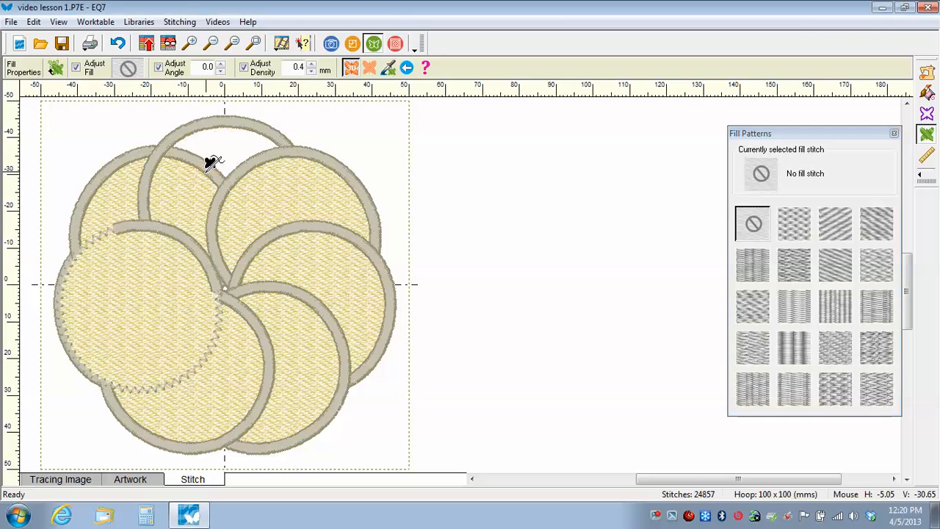
left_click(135, 187)
left_click(130, 272)
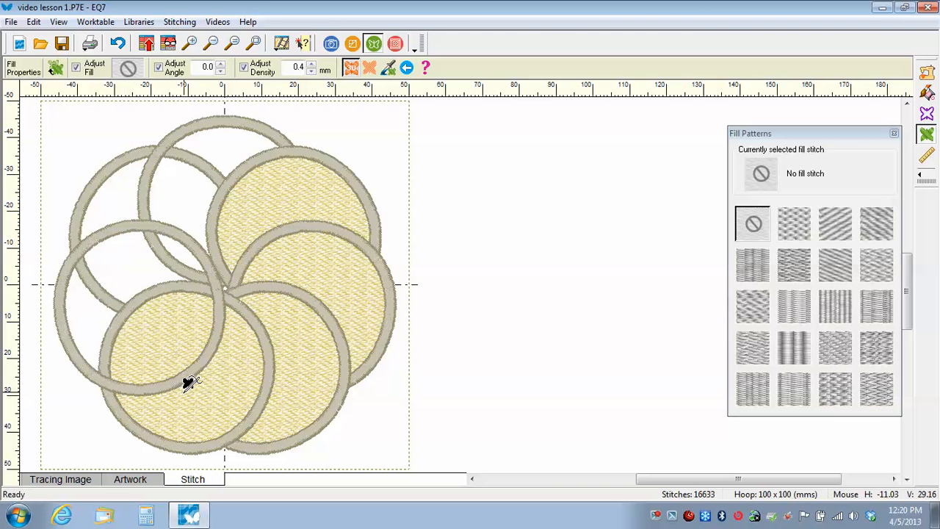
left_click(190, 383)
left_click(312, 360)
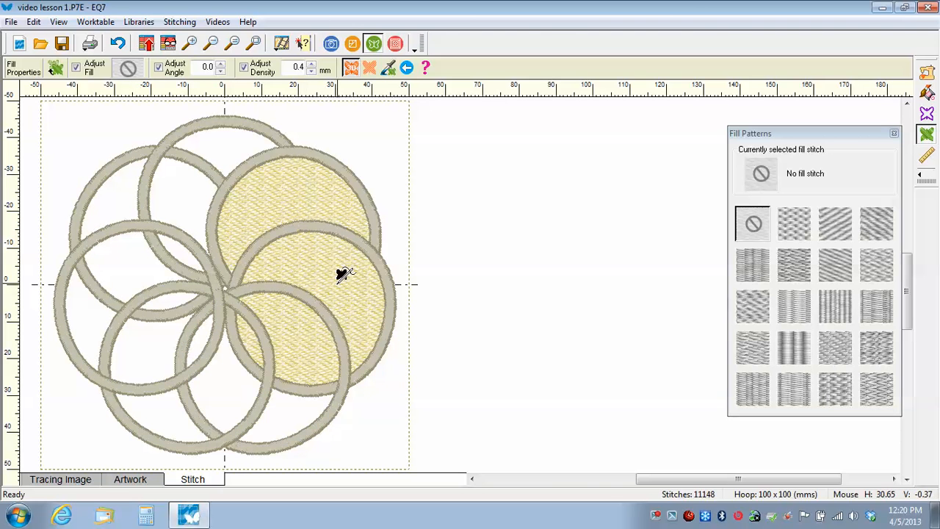
left_click(344, 275)
left_click(290, 175)
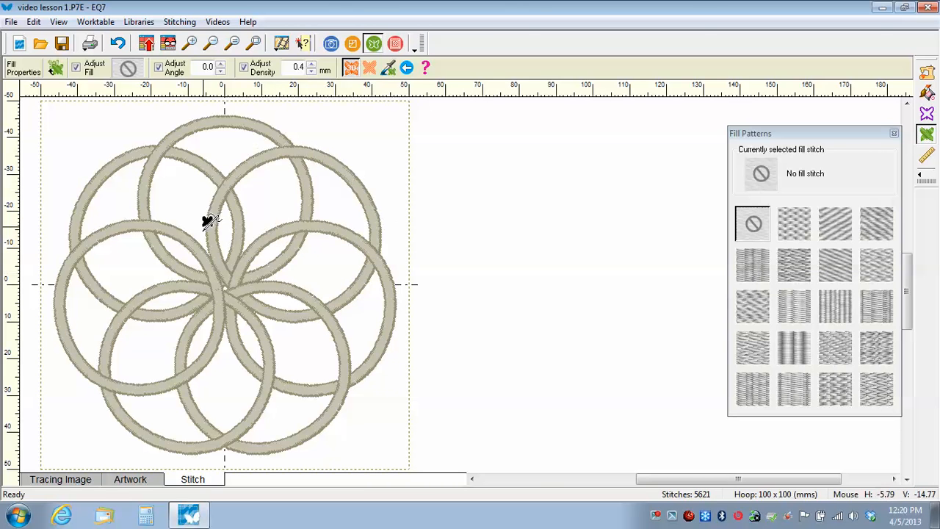
Change the edges of all seven circles to bean stitch and add the updated design to the Sketchbook.
left_click(927, 115)
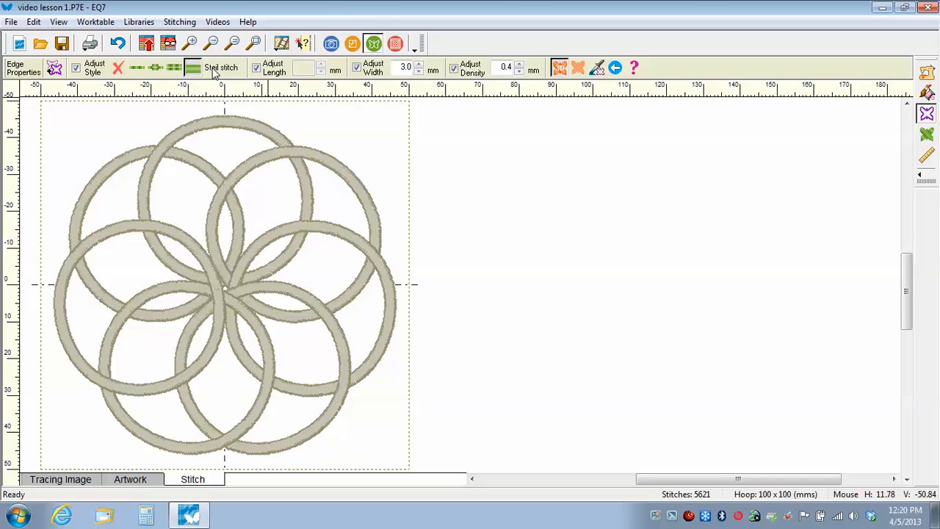
left_click(156, 68)
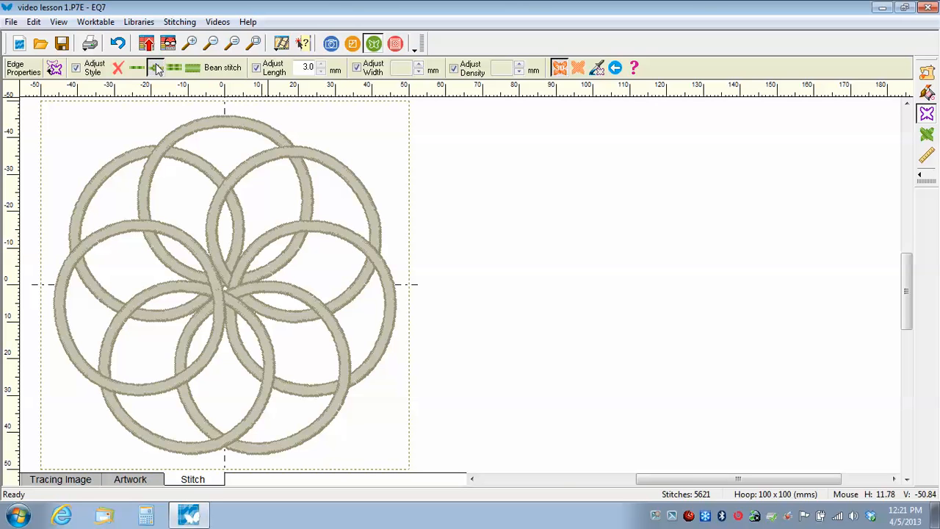
left_click(182, 123)
left_click(127, 151)
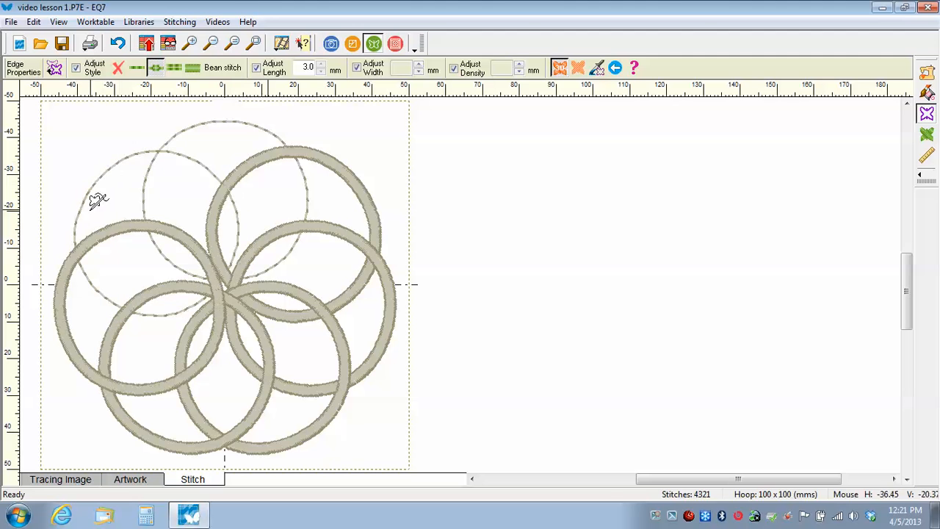
left_click(82, 243)
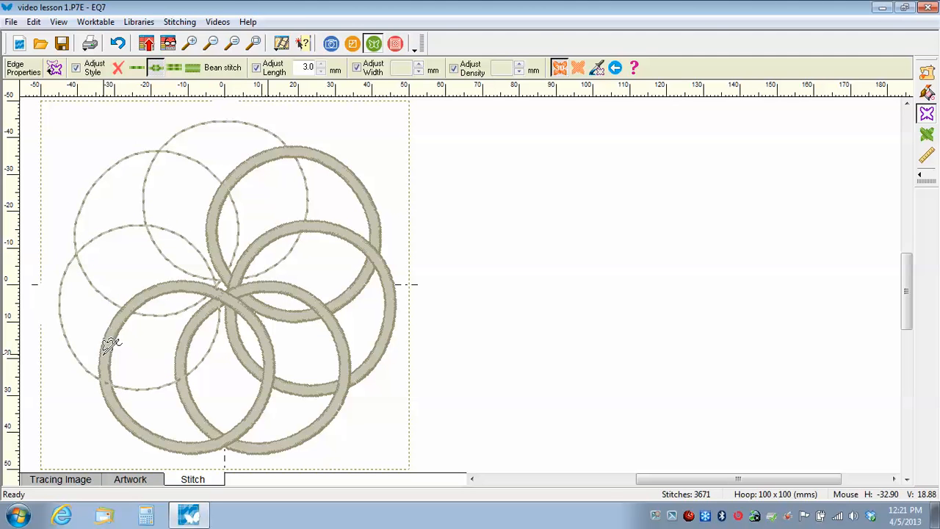
left_click(128, 416)
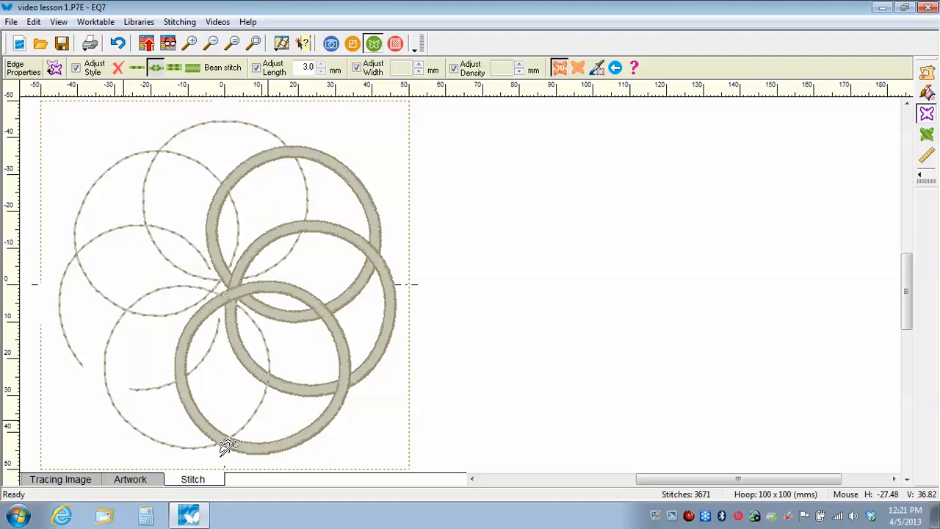
left_click(317, 427)
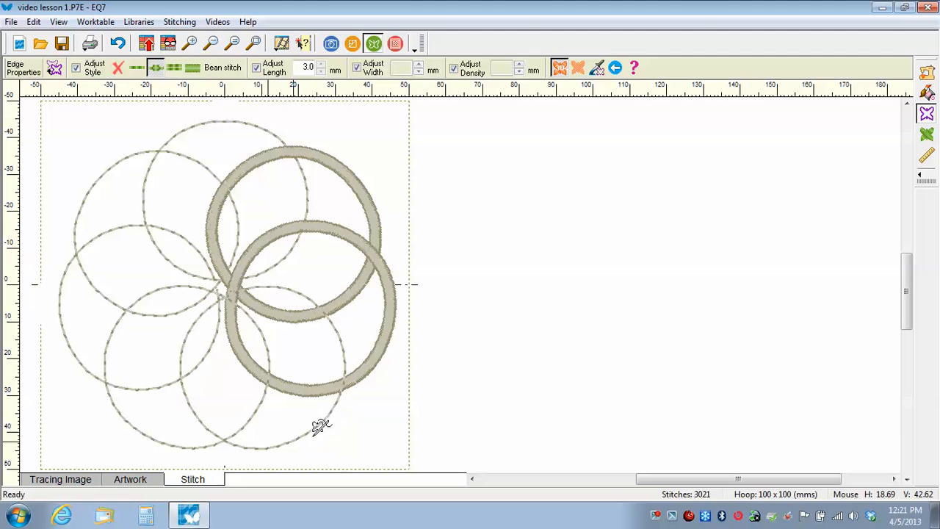
left_click(392, 328)
left_click(362, 174)
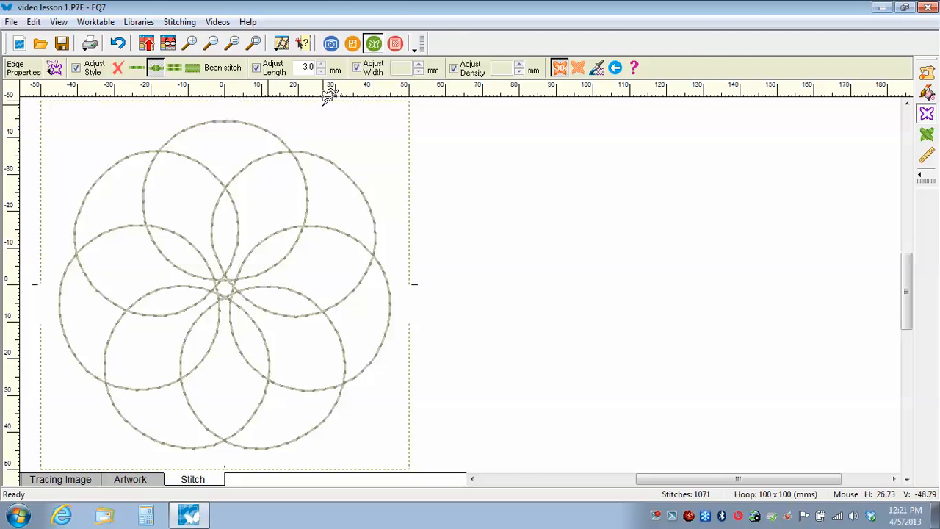
left_click(145, 44)
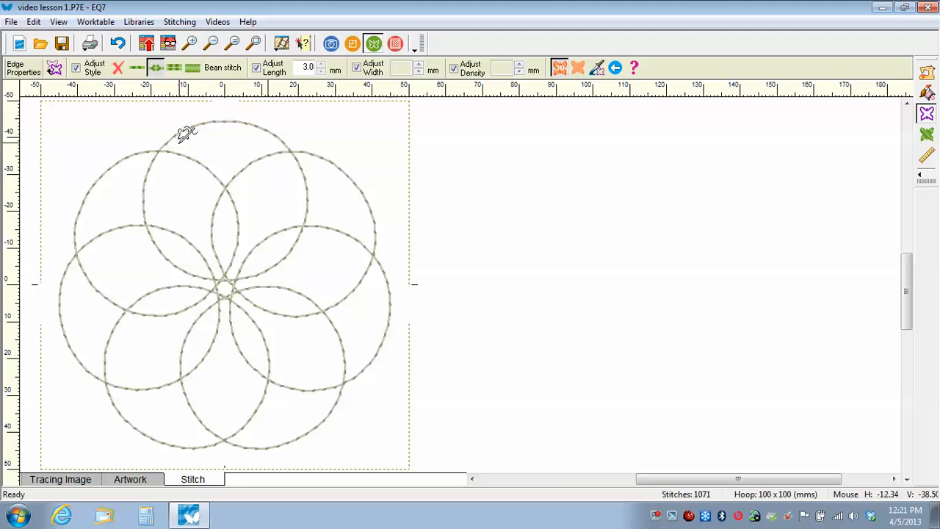
Recolor all the matching circle outlines at once with Ackermann Poppy 1703 thread and add the red version to the Sketchbook.
left_click(926, 94)
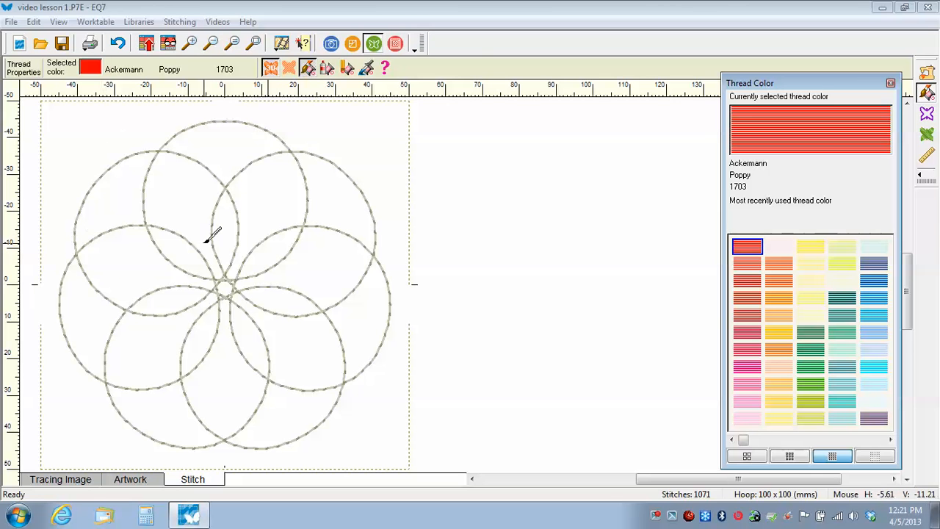
left_click(328, 69)
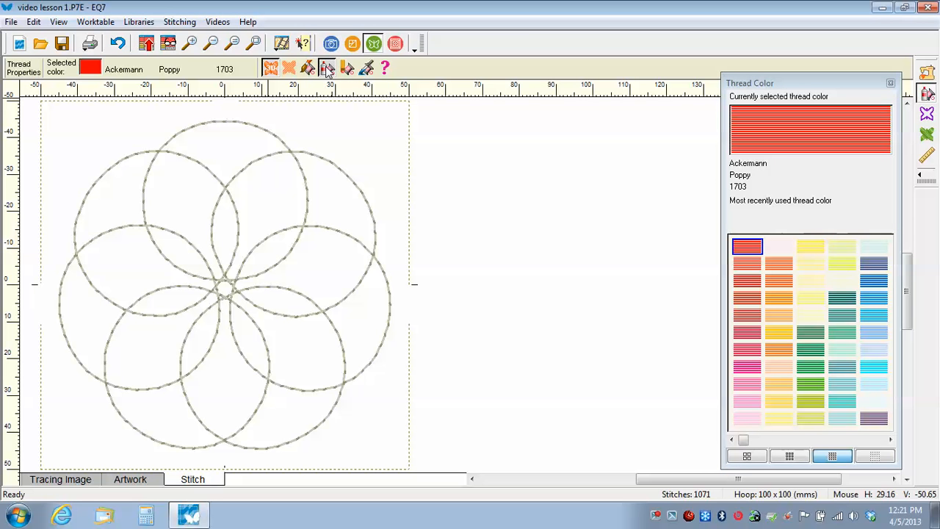
left_click(309, 152)
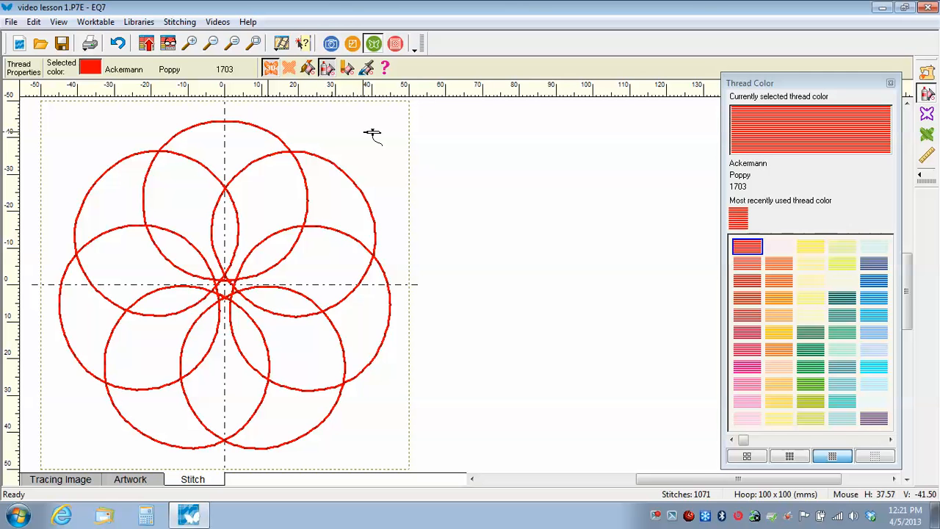
left_click(146, 43)
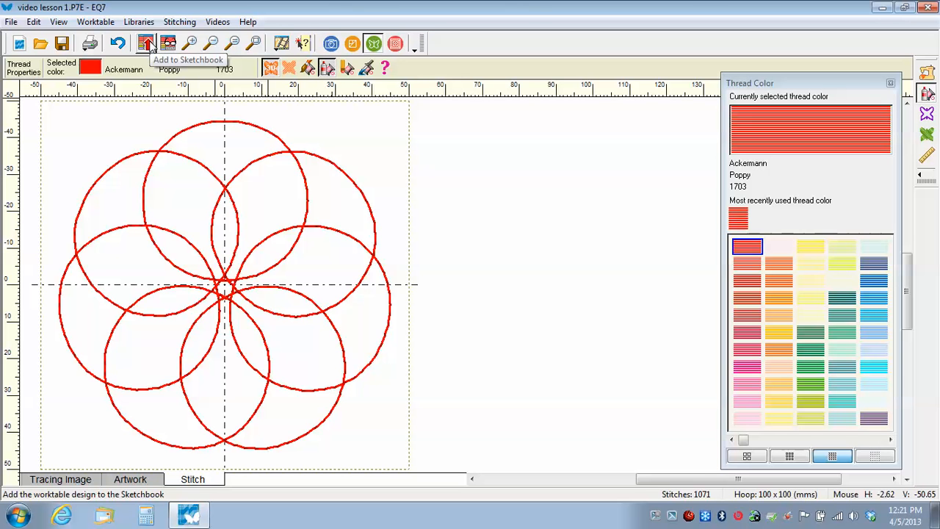
Export the wreath design as a stitching file, choosing Baby Lock/Brother (*.PES) as the file type.
left_click(194, 25)
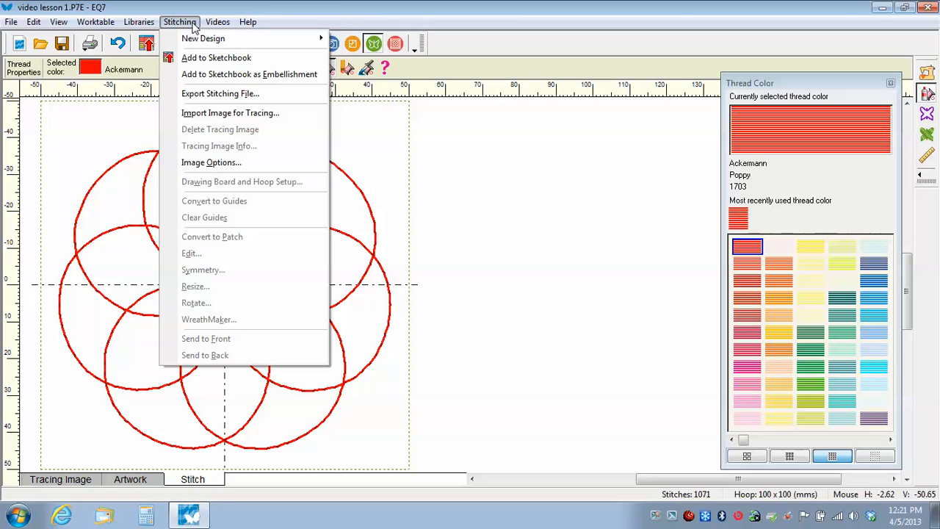
left_click(193, 94)
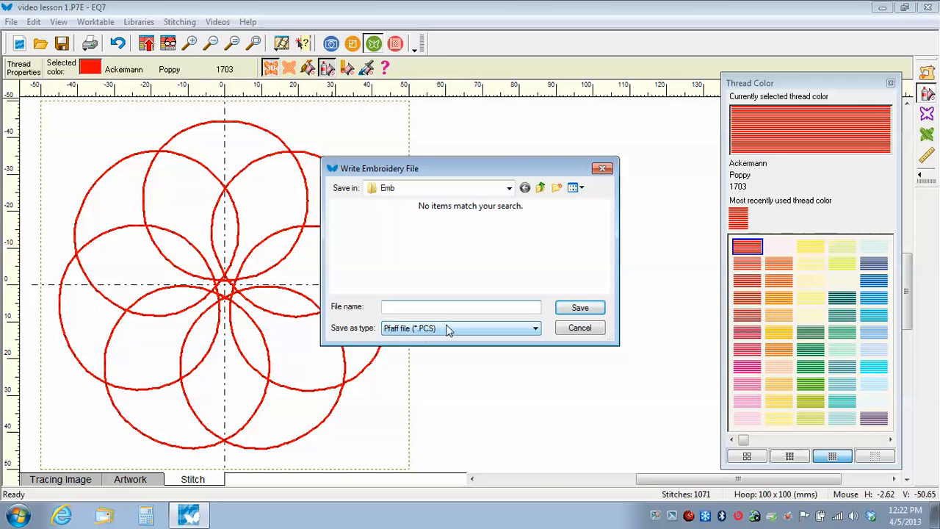
left_click(538, 328)
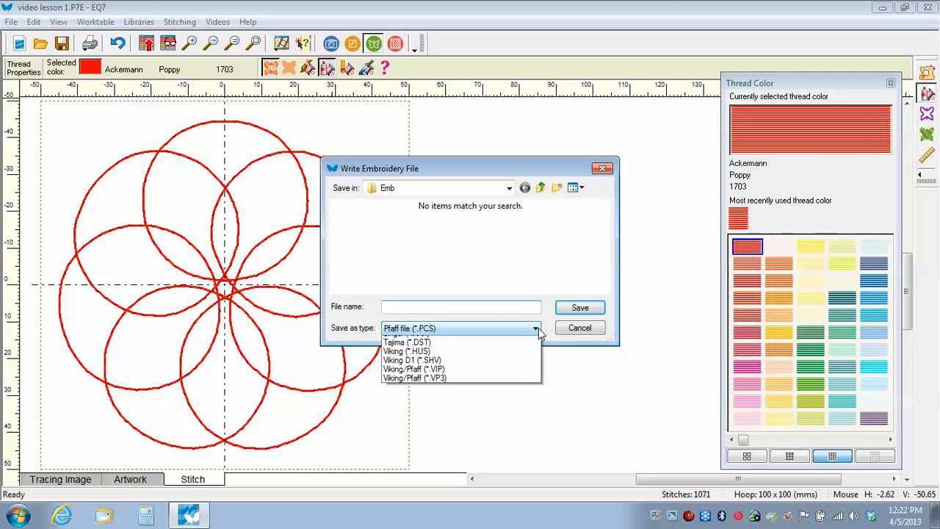
left_click(454, 337)
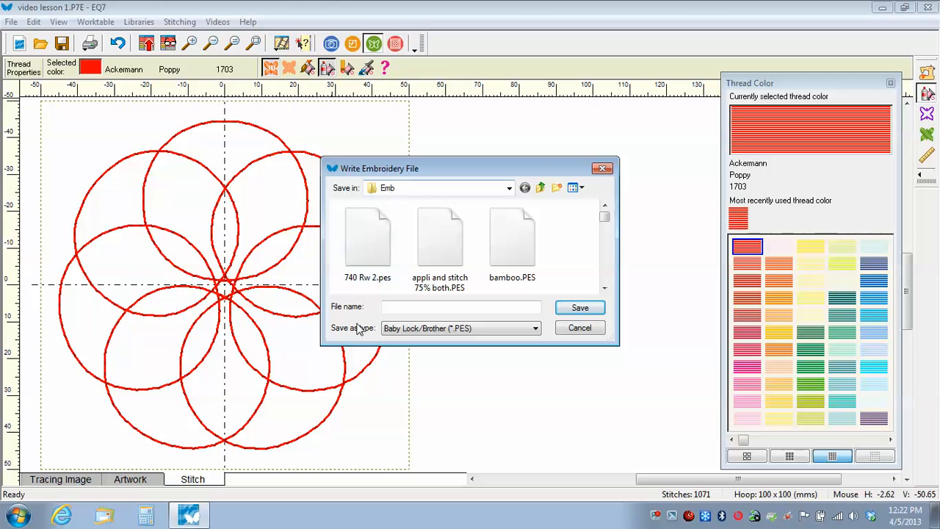
Name the embroidery file "video quilt stitch stencil" and save it in the Emb folder without sorting the thread colors.
left_click(396, 309)
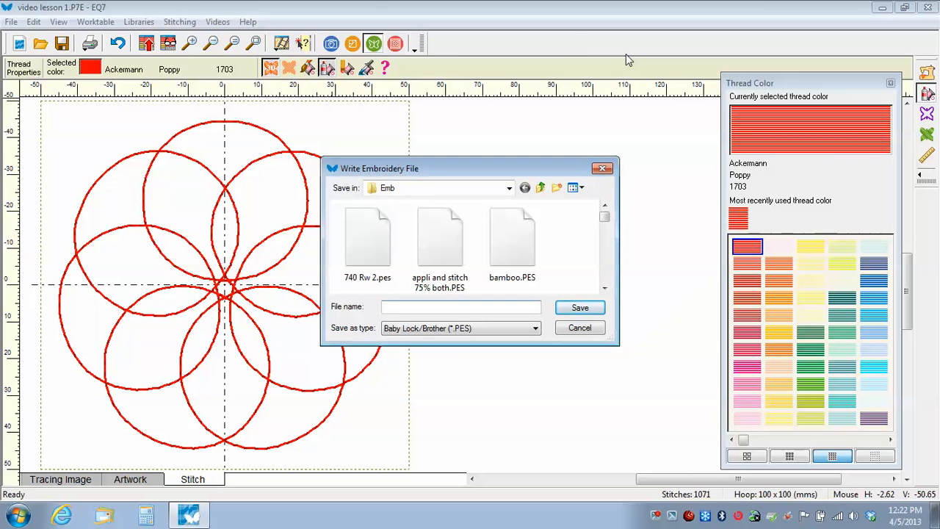
type("video")
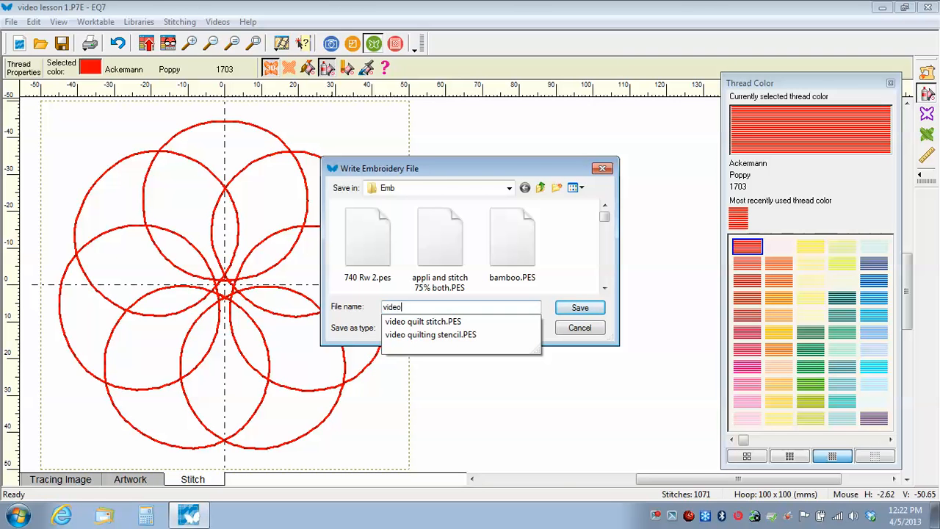
type(" quilt stitch s")
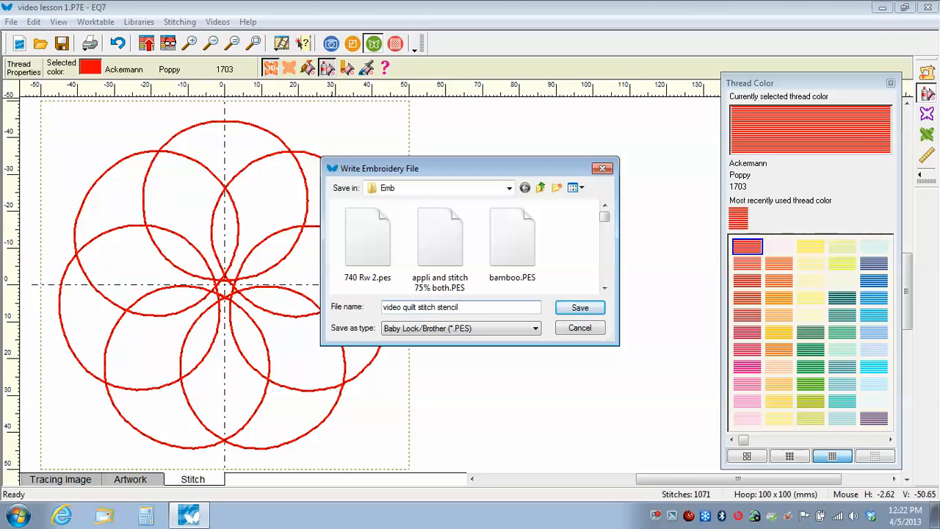
type("tencil")
left_click(581, 309)
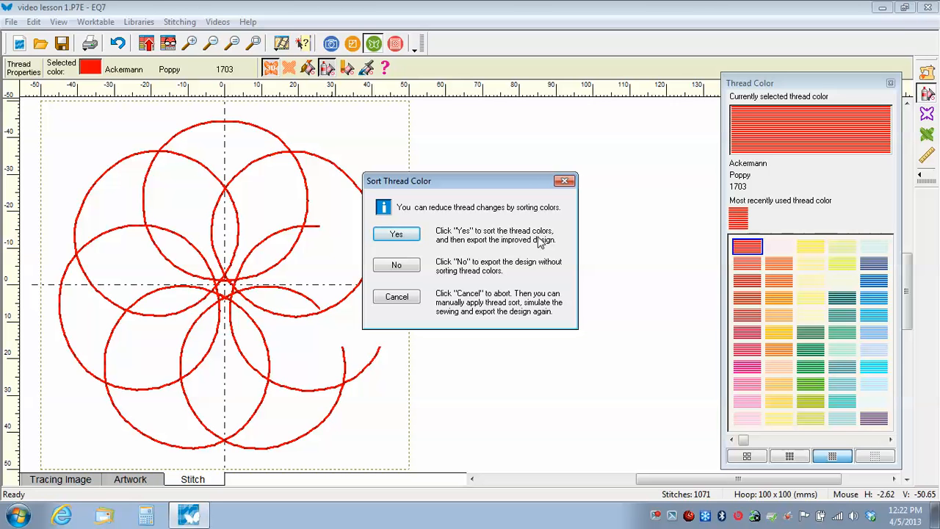
left_click(395, 267)
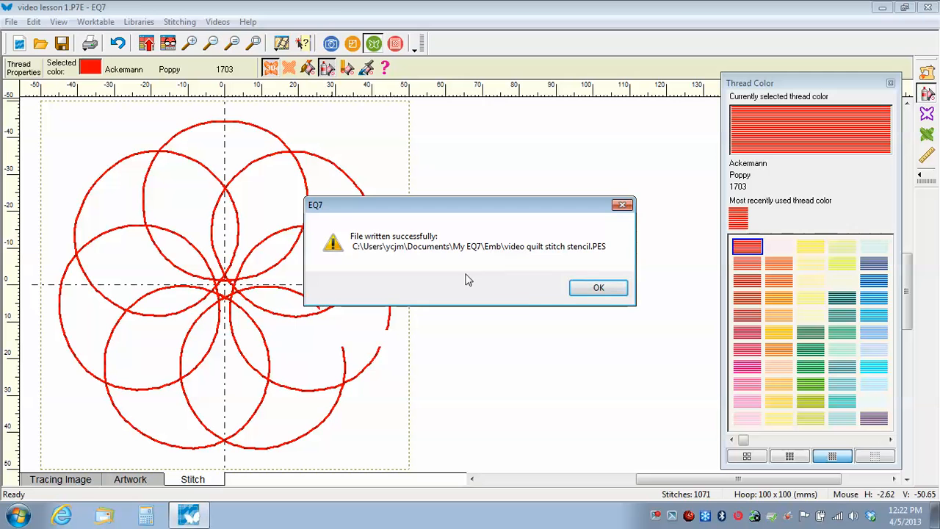
left_click(599, 288)
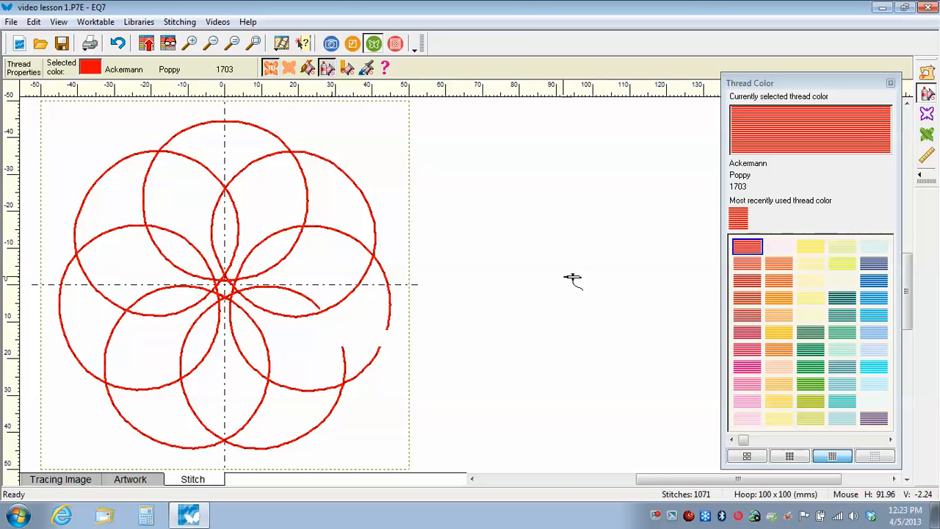